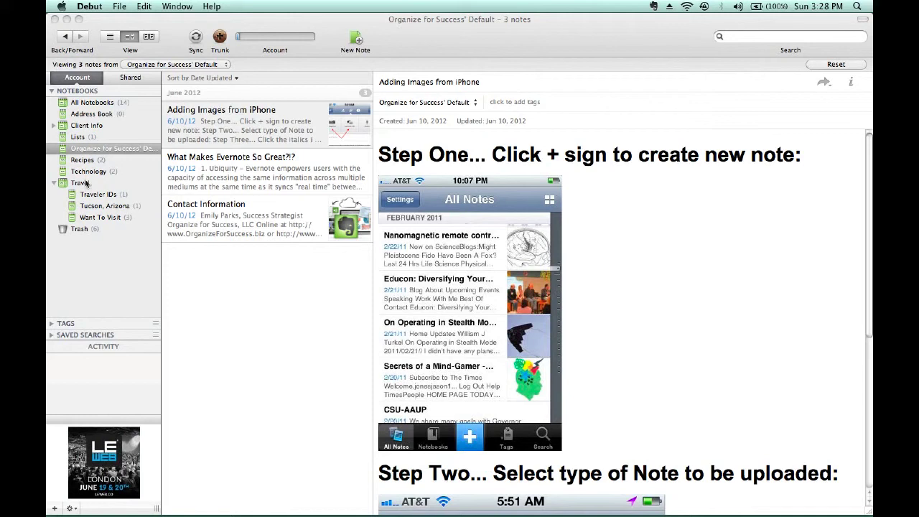
# Step: Create a new empty notebook named 'Meals' from the All Notebooks menu
pyautogui.click(107, 149)
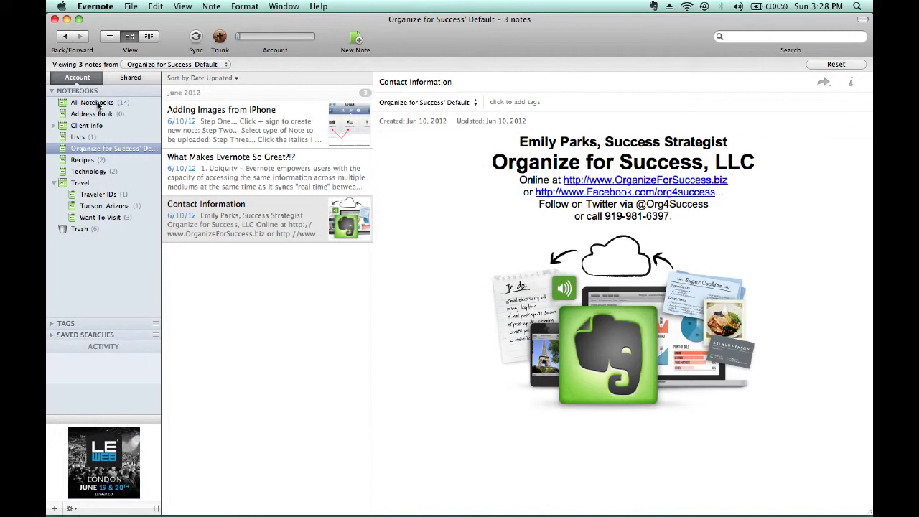
pyautogui.rightClick(98, 106)
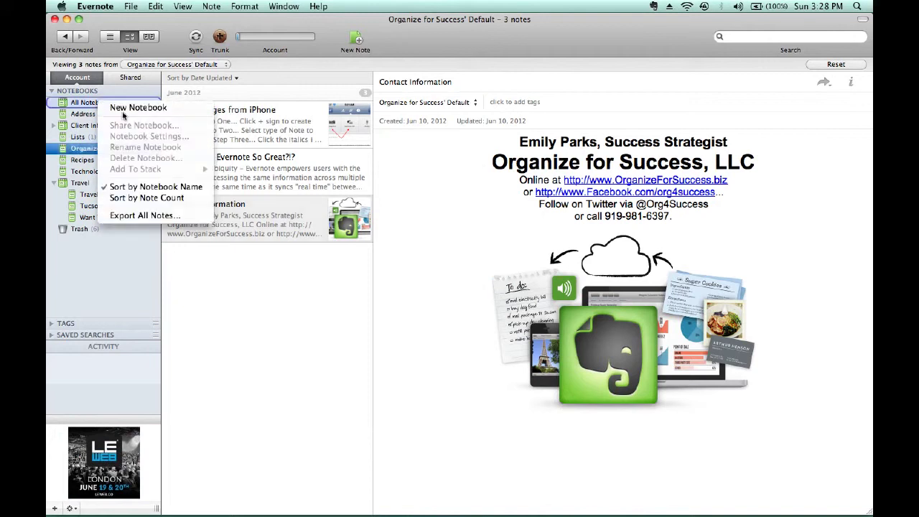
pyautogui.click(123, 115)
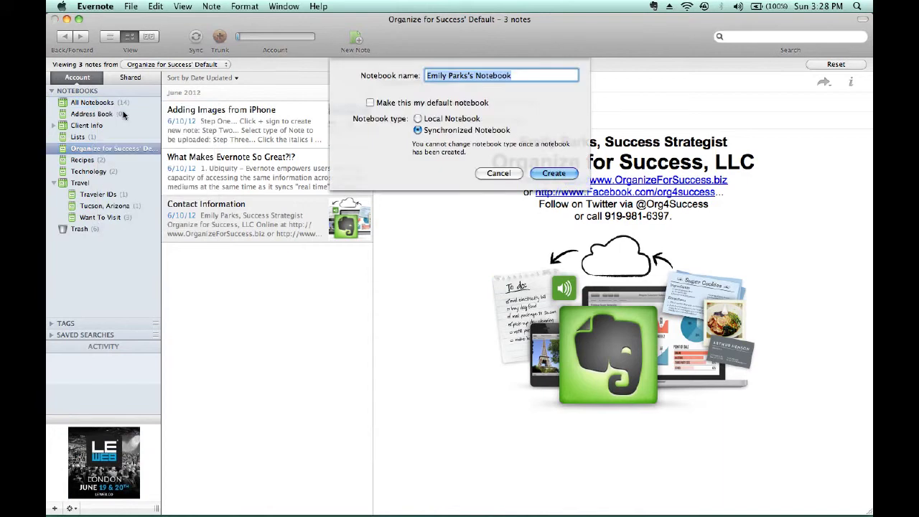
pyautogui.write('Meals')
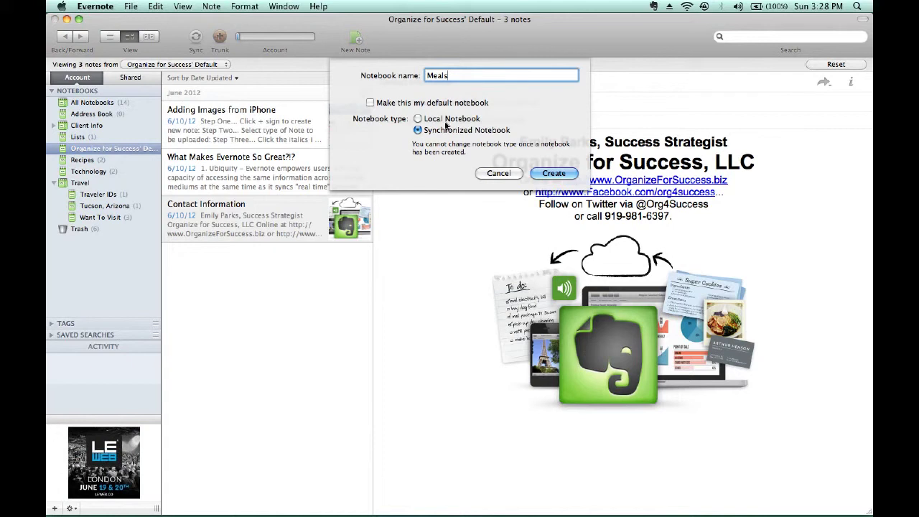
pyautogui.click(553, 174)
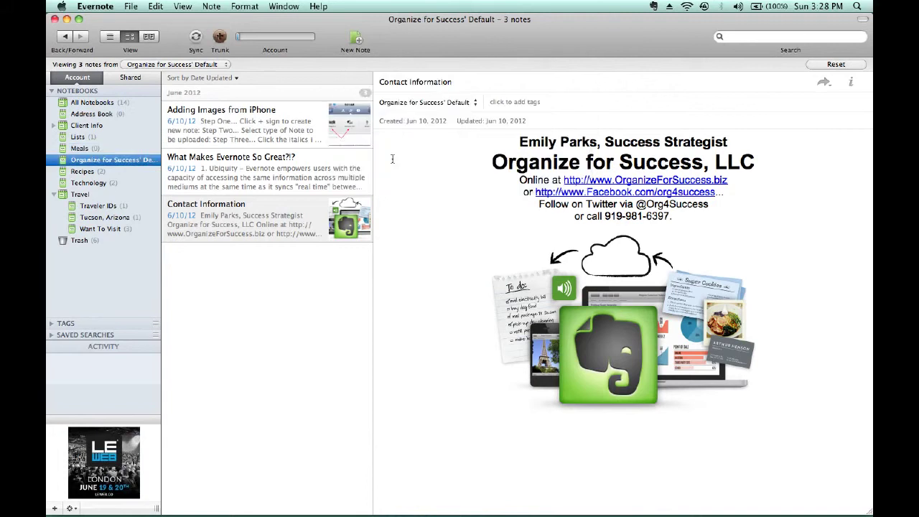
# Step: Create a new empty notebook named 'Auto'
pyautogui.rightClick(96, 105)
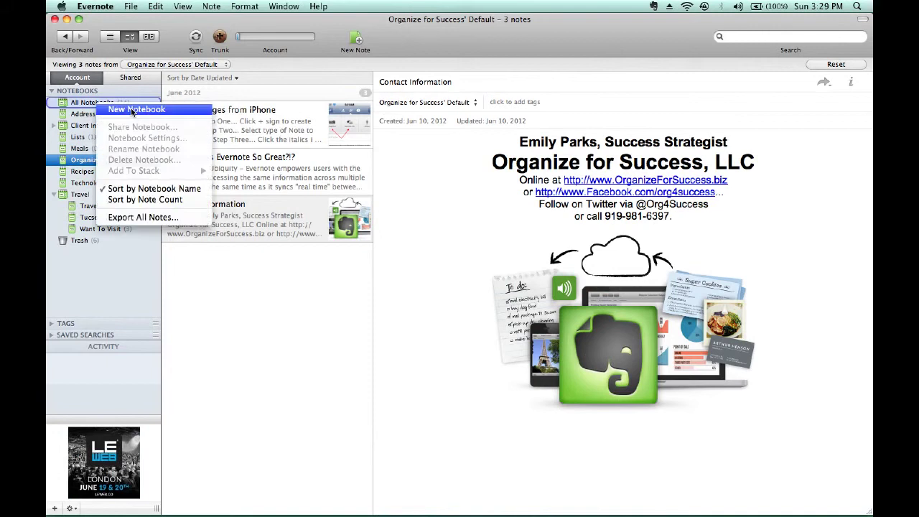
pyautogui.click(132, 111)
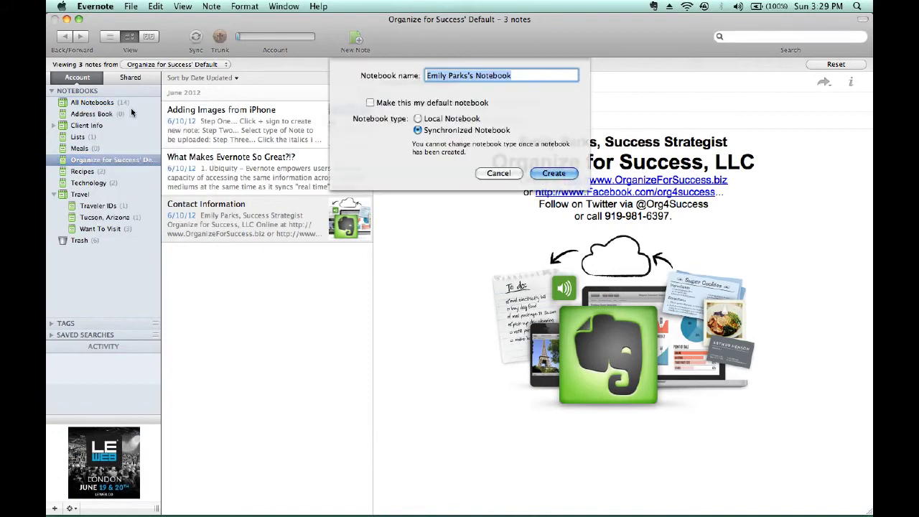
pyautogui.write('Auto')
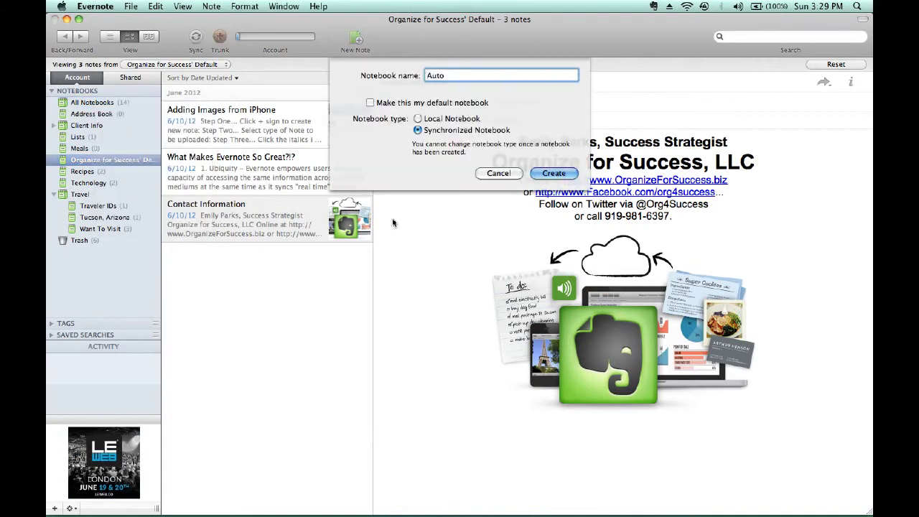
pyautogui.click(559, 174)
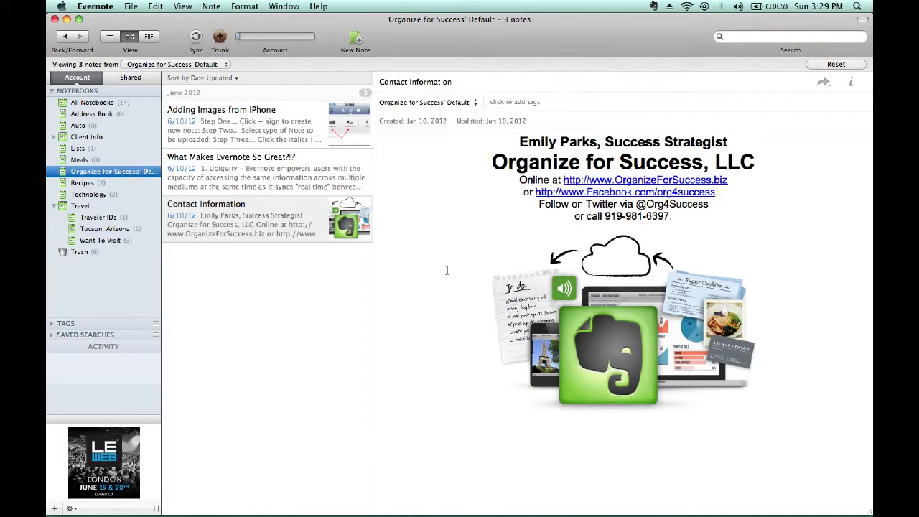
# Step: Create a new empty notebook named 'Postage'
pyautogui.rightClick(89, 104)
pyautogui.click(120, 109)
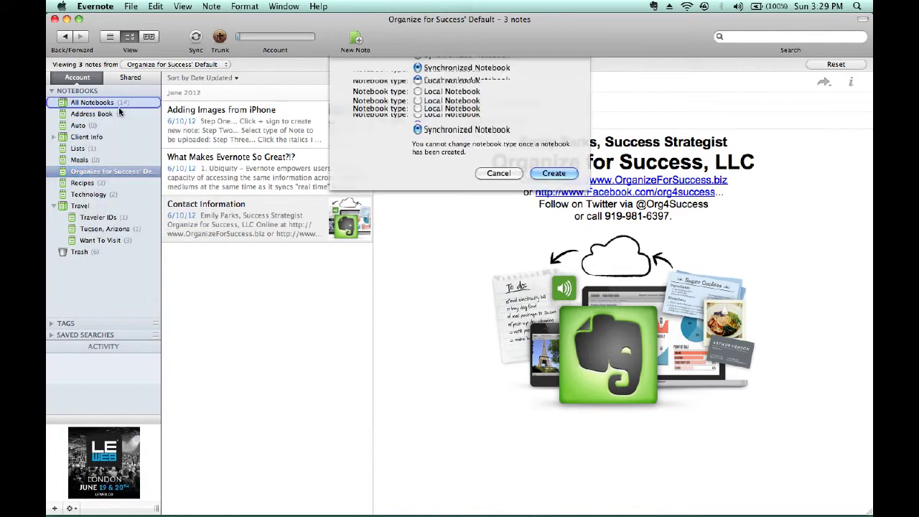
pyautogui.write('Postag')
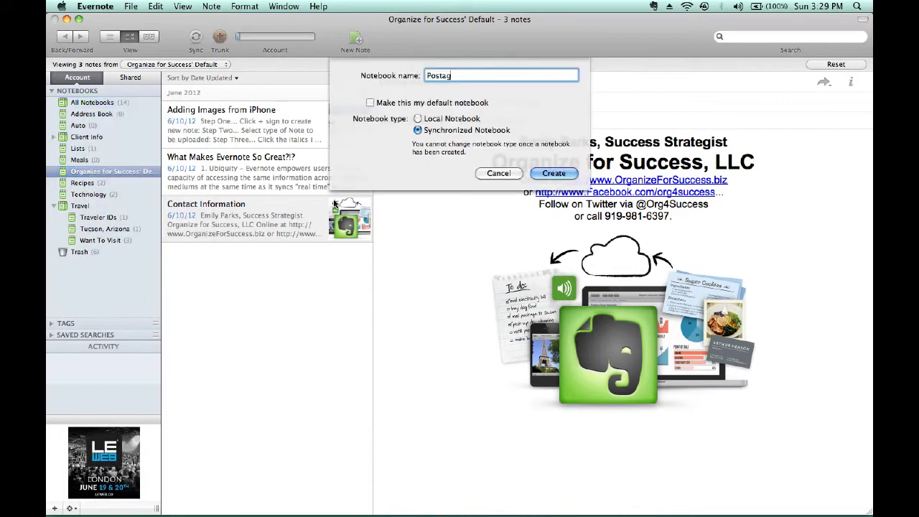
pyautogui.write('e')
pyautogui.click(552, 174)
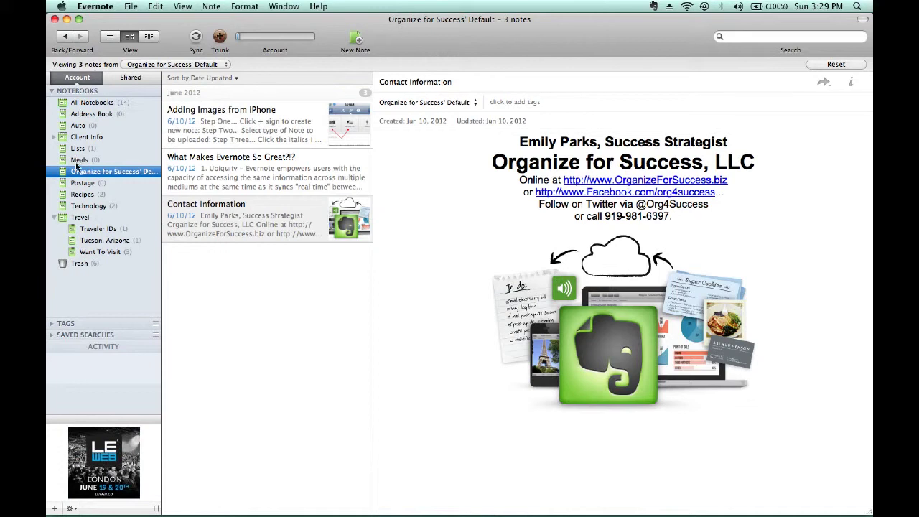
# Step: Drag Meals onto Postage to form a Notebook Stack, then drag Auto into it
pyautogui.moveTo(77, 165); pyautogui.dragTo(79, 185)
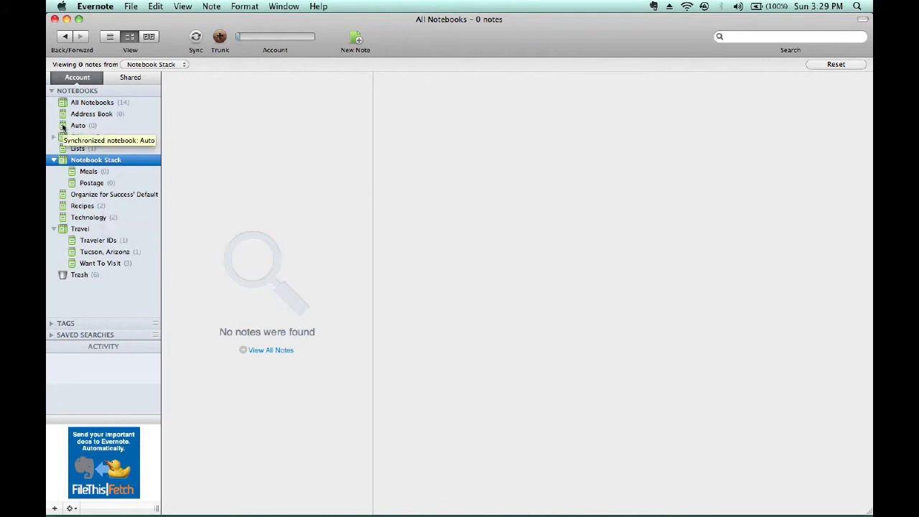
pyautogui.moveTo(62, 127); pyautogui.dragTo(74, 164)
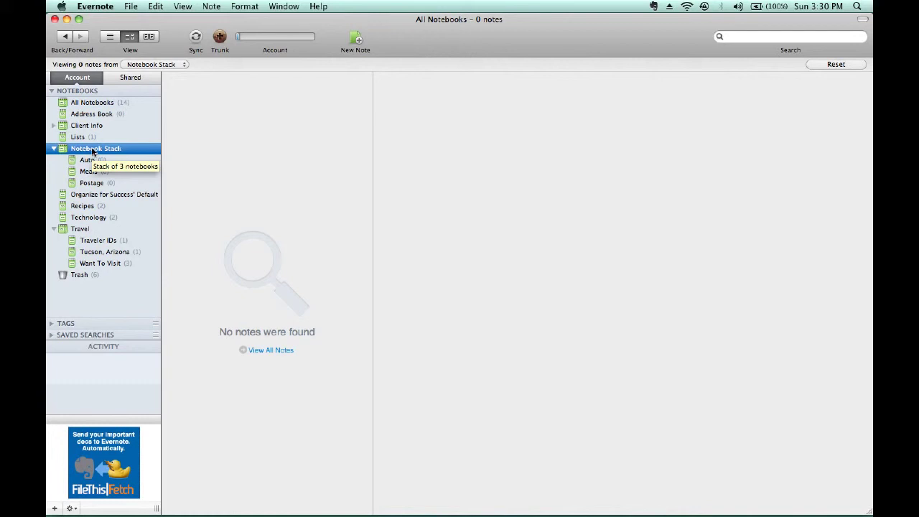
# Step: Rename the Notebook Stack to 'Money Tracking'
pyautogui.rightClick(92, 152)
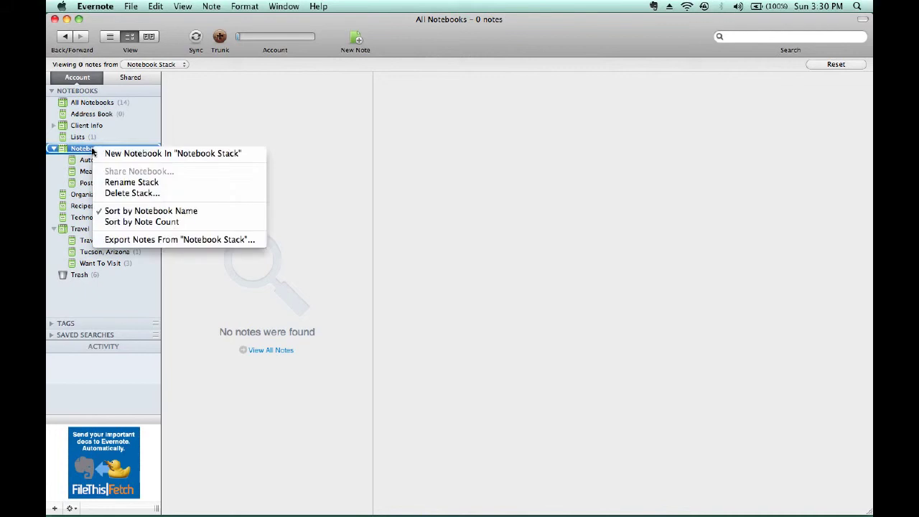
pyautogui.click(123, 185)
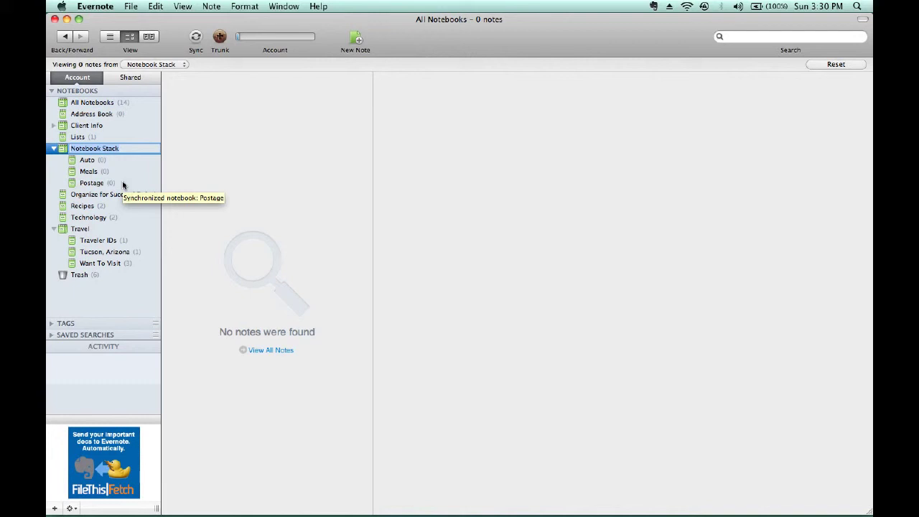
pyautogui.write('Money T')
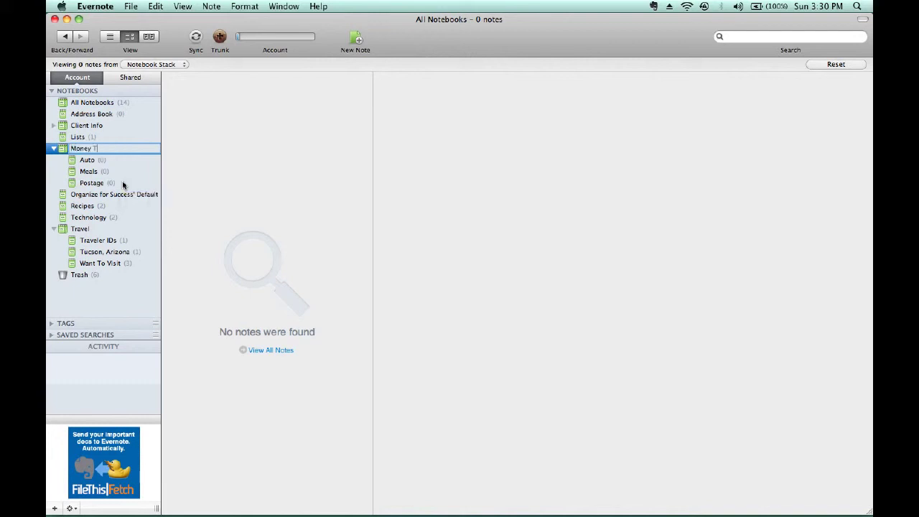
pyautogui.write('racking')
pyautogui.press('Return')
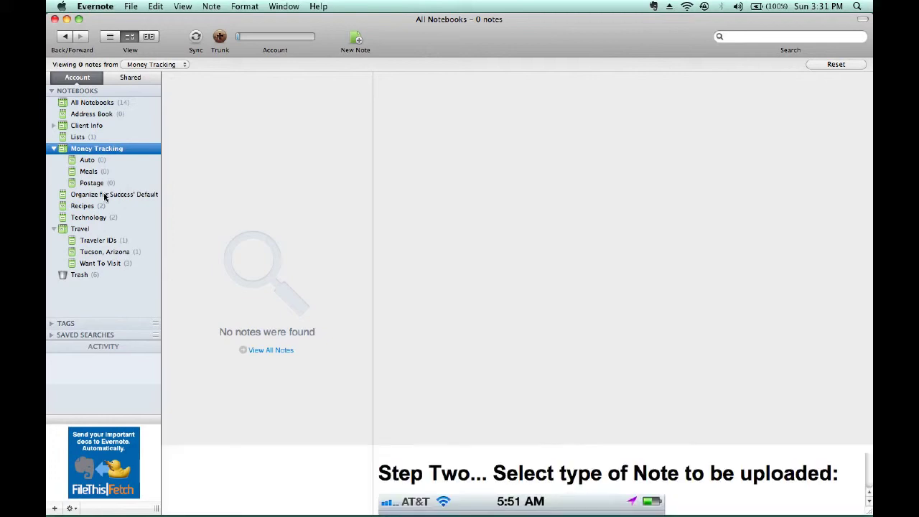
# Step: Open the Organize for Success' Default notebook and scroll the iPhone note to the Step Two screenshot
pyautogui.click(105, 194)
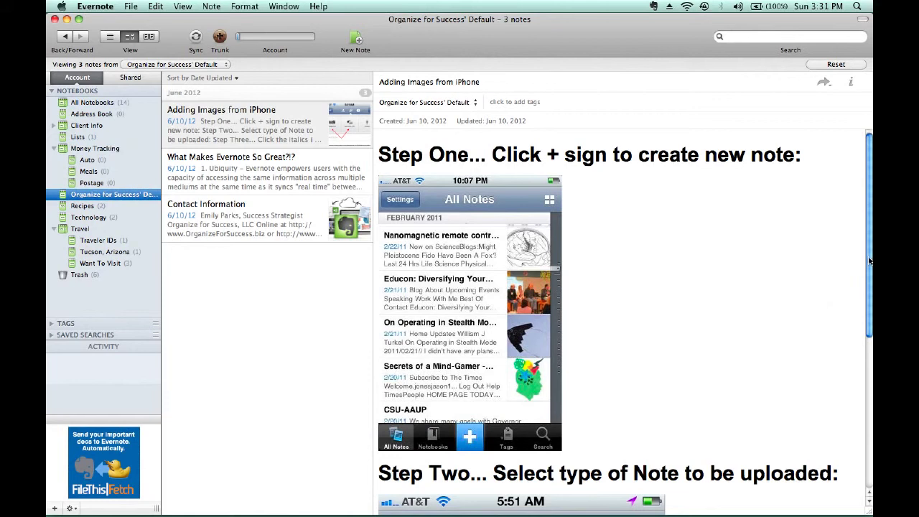
pyautogui.moveTo(868, 261); pyautogui.dragTo(869, 276)
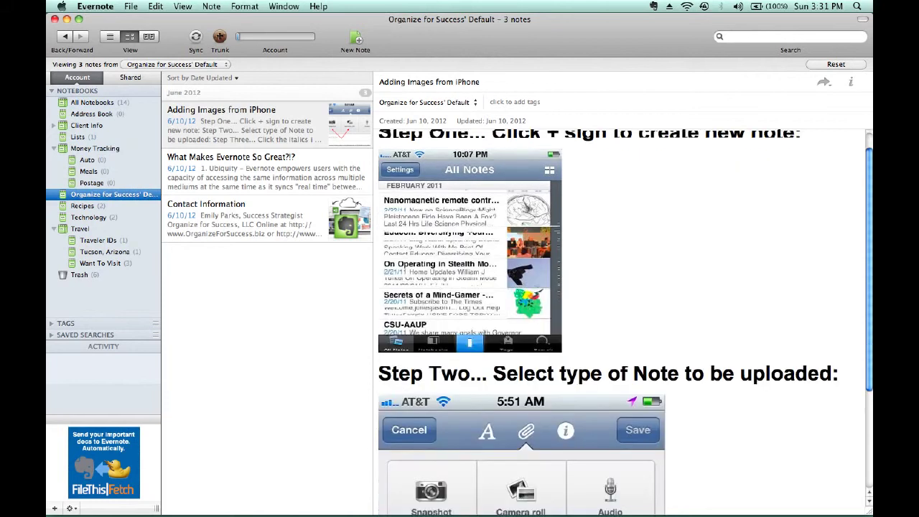
pyautogui.scroll(-3, 618, 323)
pyautogui.scroll(-3, 528, 323)
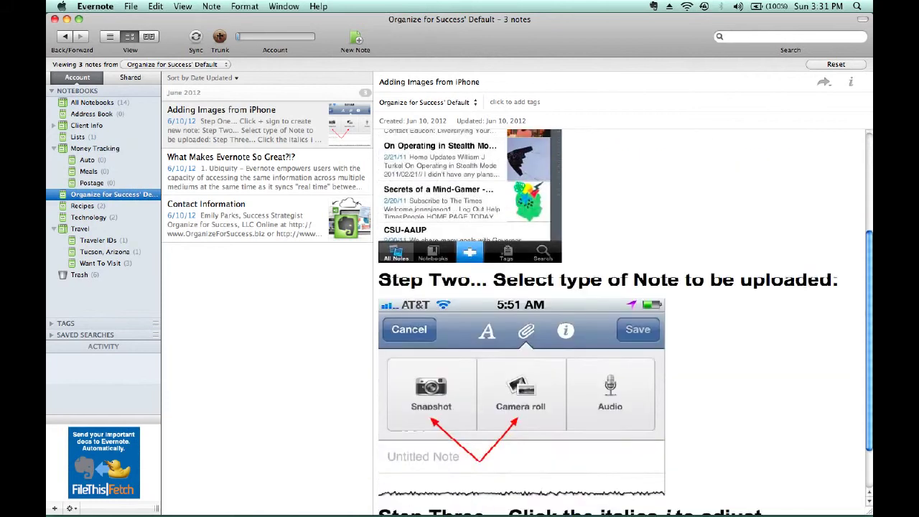
pyautogui.scroll(-2, 618, 323)
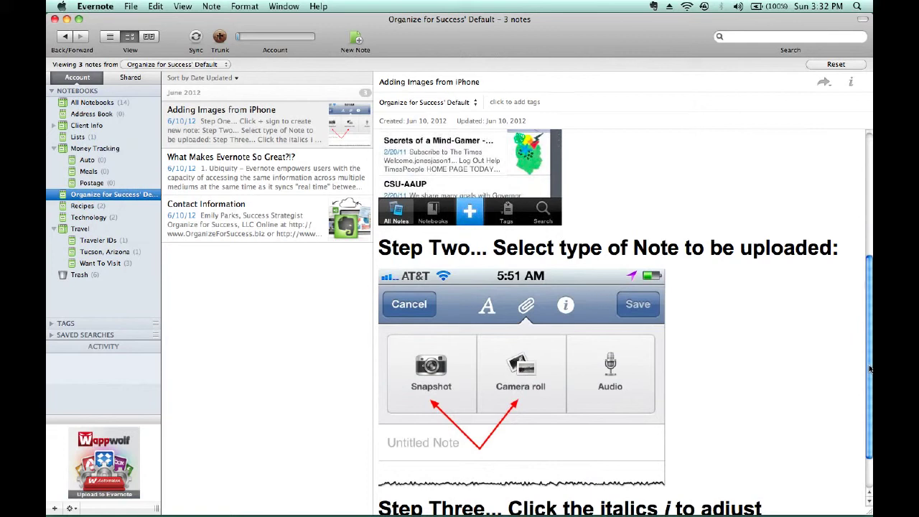
# Step: Scroll the Adding Images from iPhone note down to show the Step Three instructions
pyautogui.moveTo(869, 369); pyautogui.dragTo(871, 429)
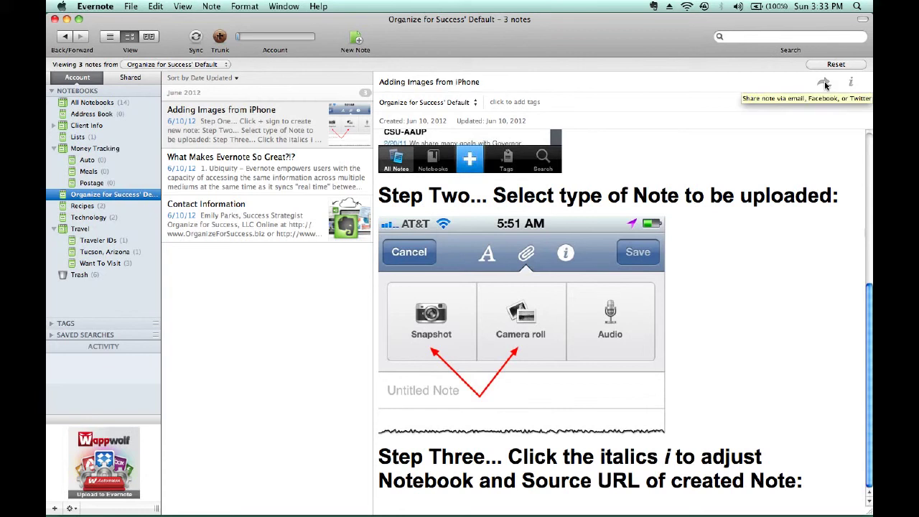
pyautogui.click(824, 84)
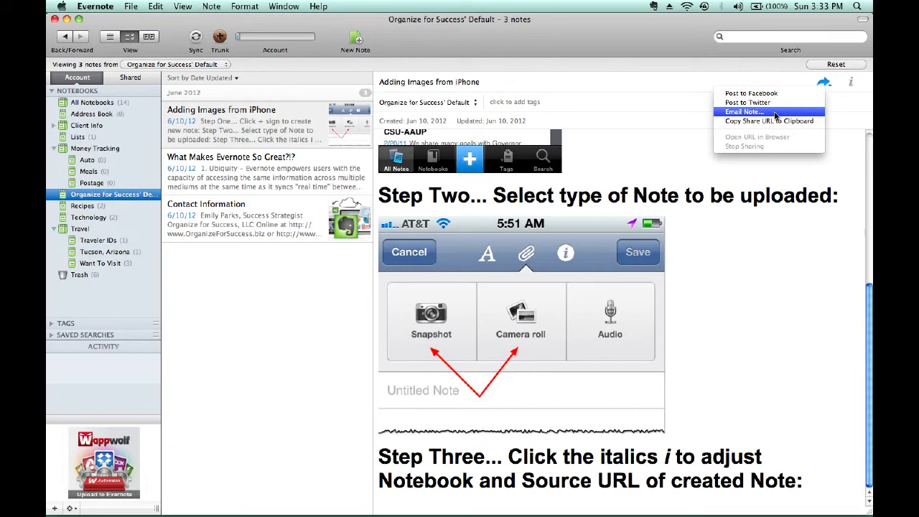
pyautogui.click(774, 113)
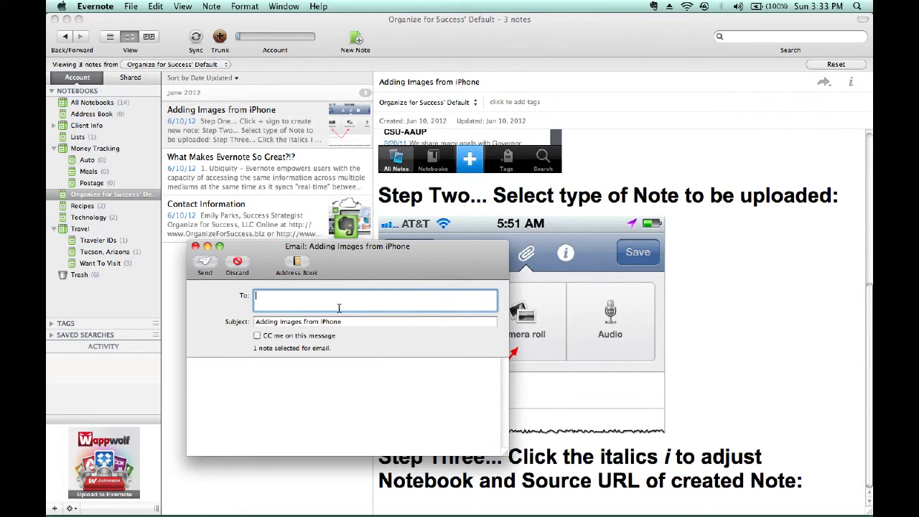
pyautogui.click(257, 336)
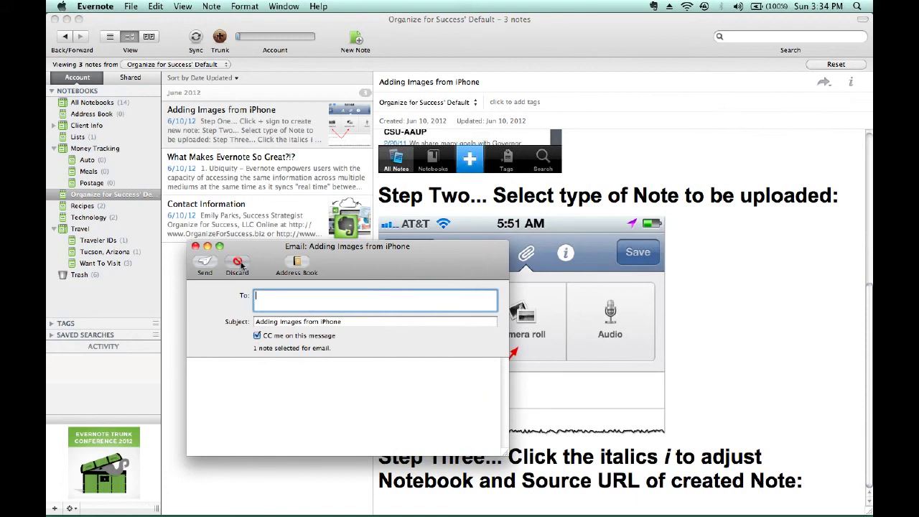
pyautogui.click(237, 264)
pyautogui.click(435, 338)
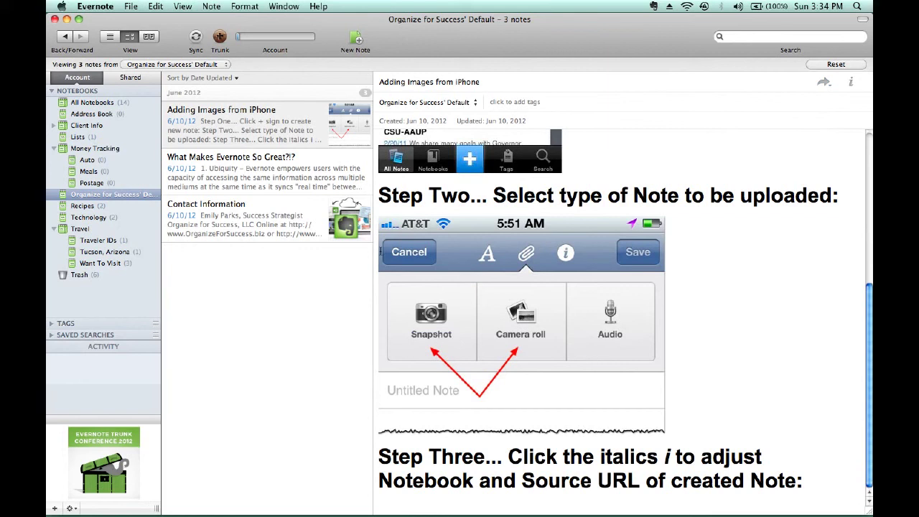
# Step: Open the Contact Information note from the note list
pyautogui.click(241, 223)
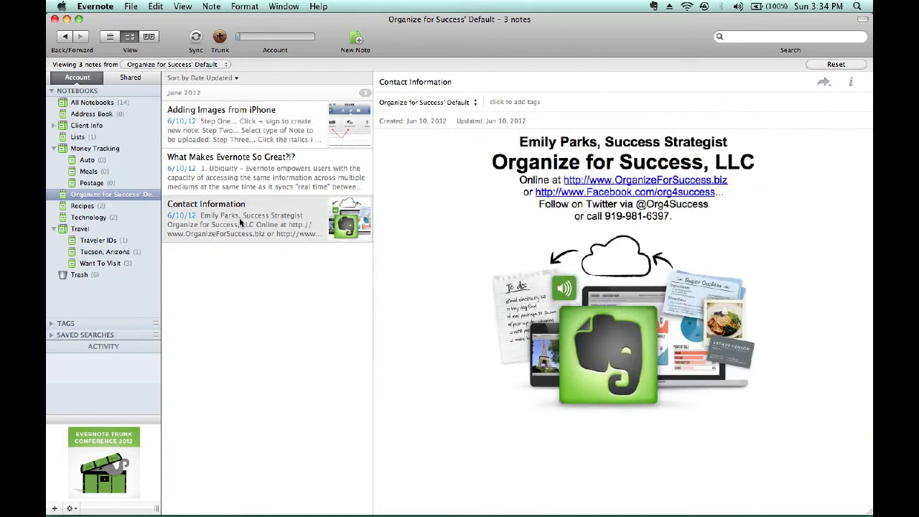